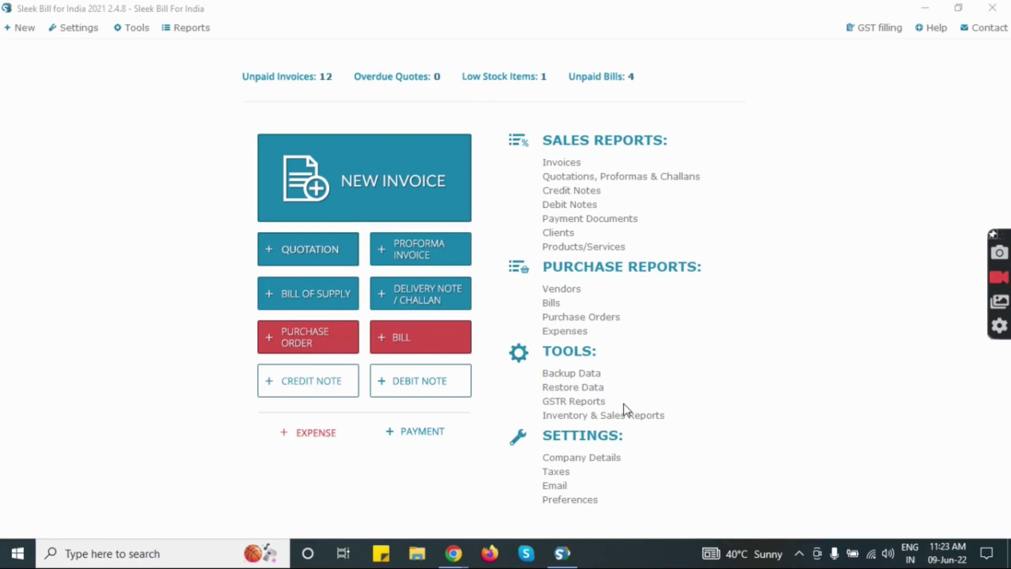
click(554, 485)
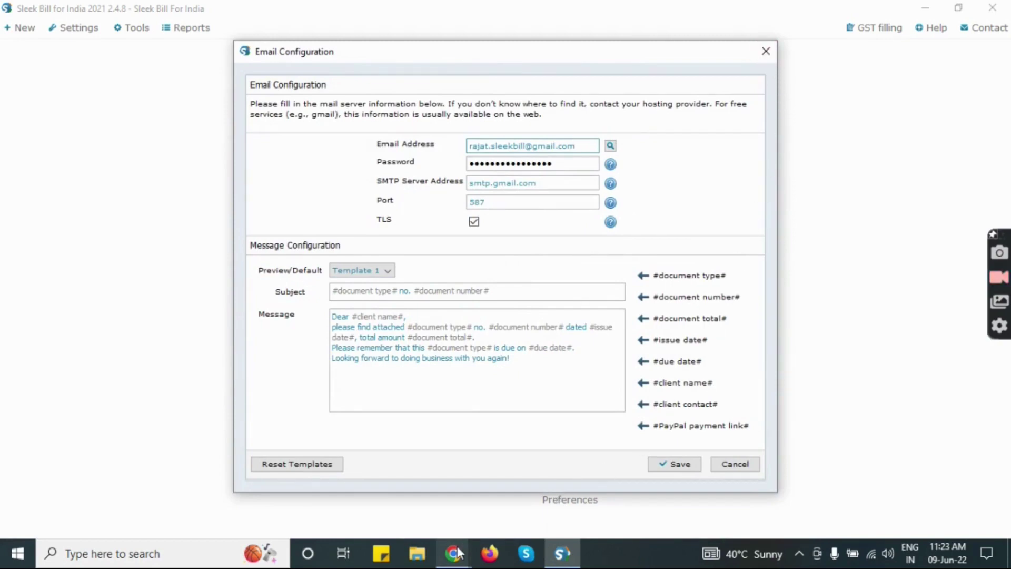
mouse_move(459, 543)
click(500, 496)
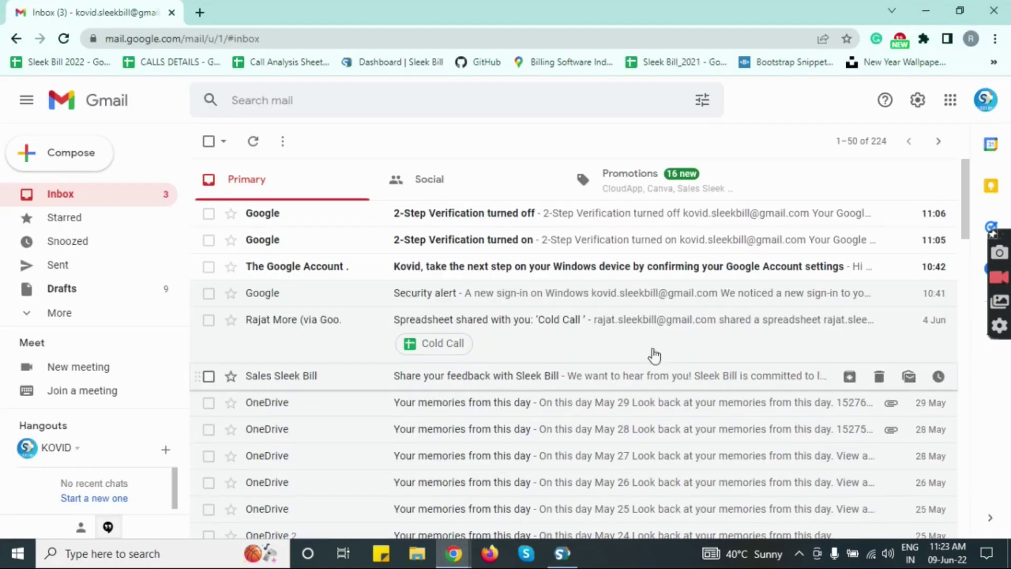
Go from the Google account menu to Security and start setting up 2-Step Verification.
click(986, 111)
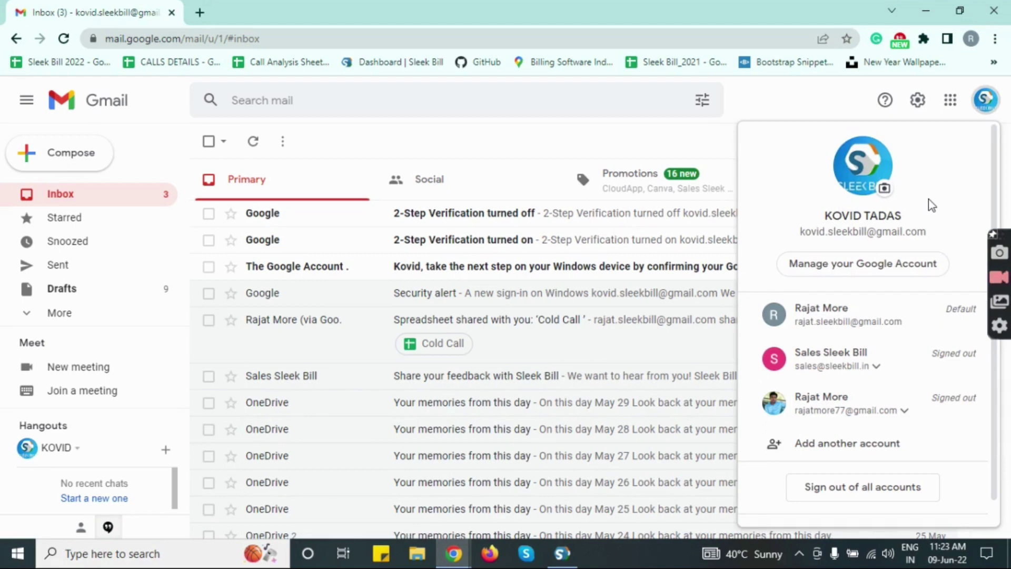
click(841, 264)
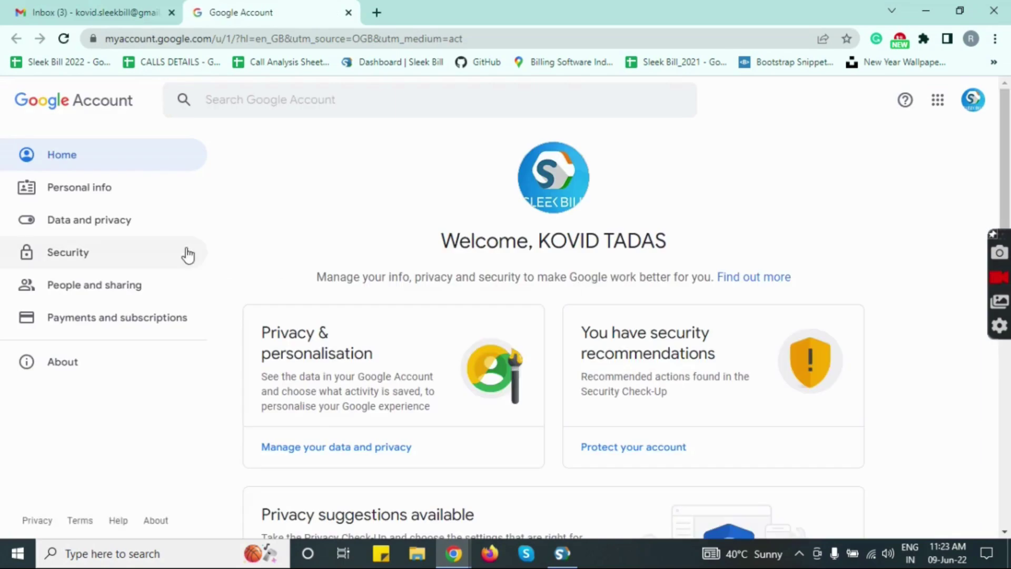
click(61, 260)
scroll(494, 273, down, 8)
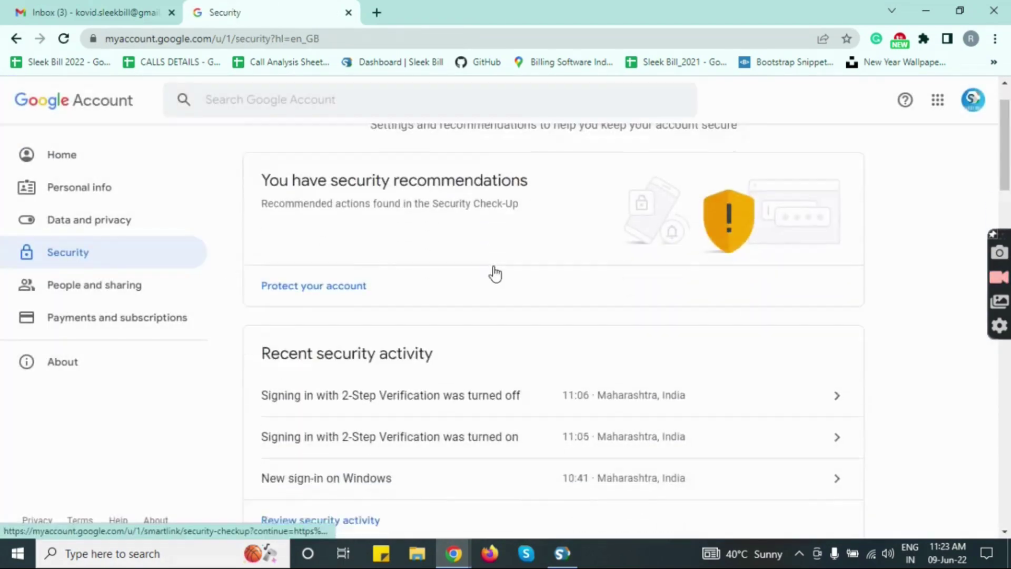
click(474, 383)
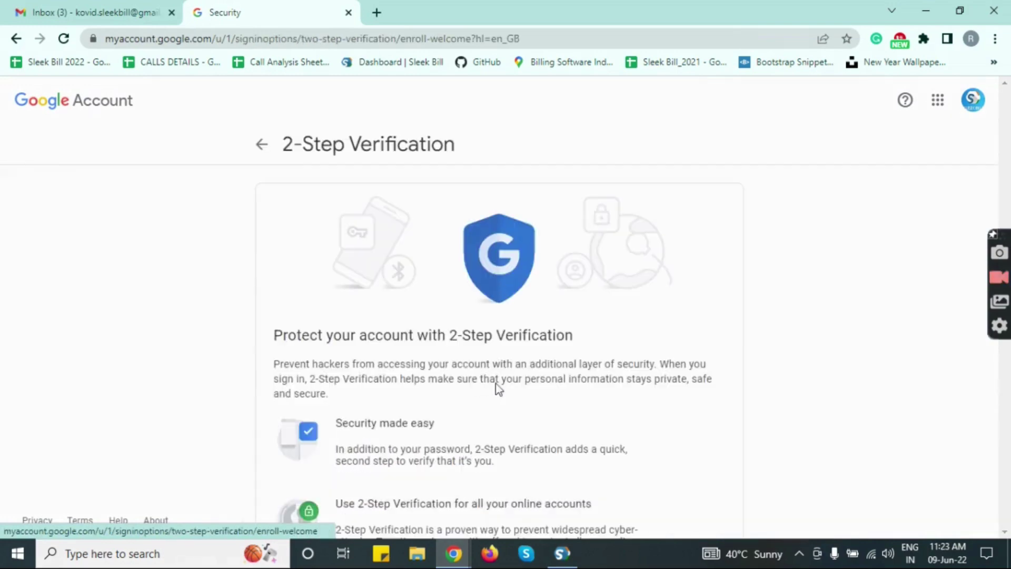
scroll(537, 363, down, 4)
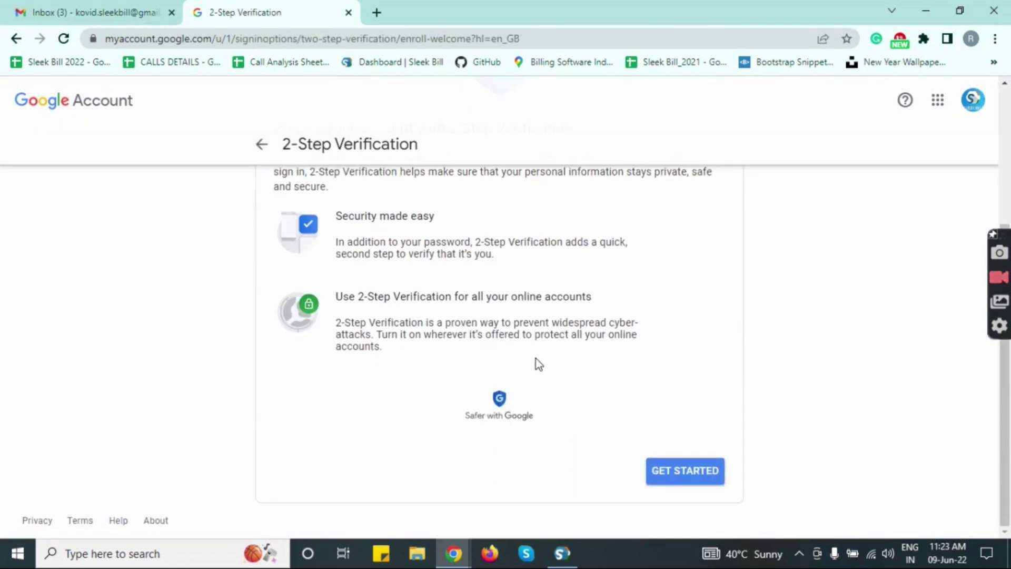
click(696, 479)
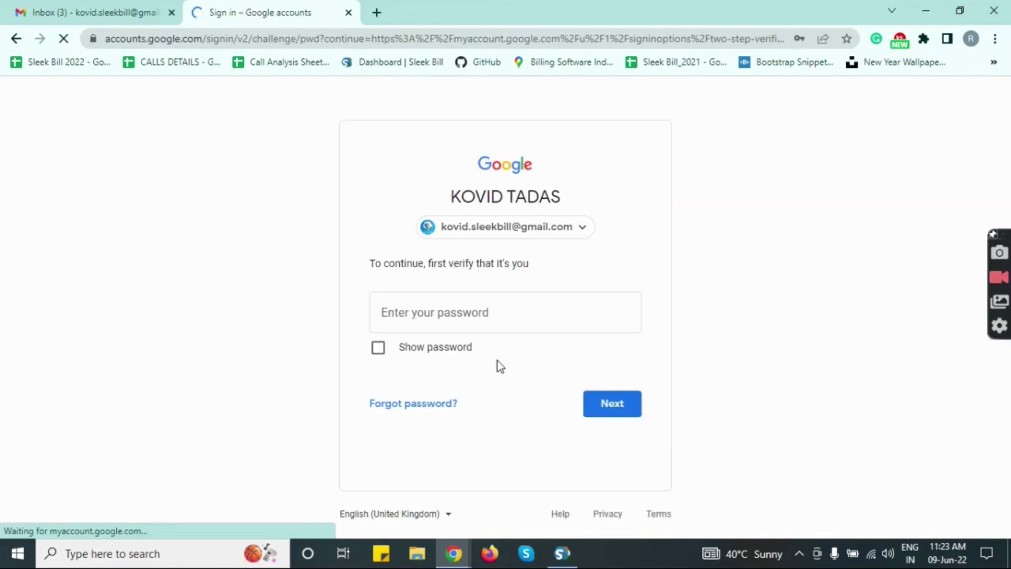
Re-enter the Google account password, fixing a typo, to reach the backup phone step.
click(423, 304)
text(•••)
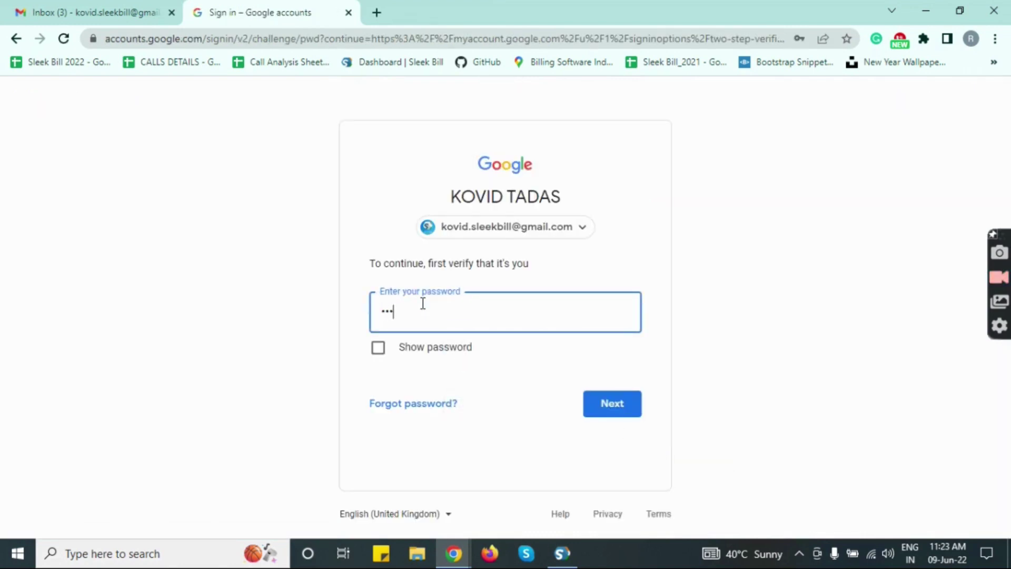
key(BackSpace)
key(BackSpace)
key(BackSpace)
text(••)
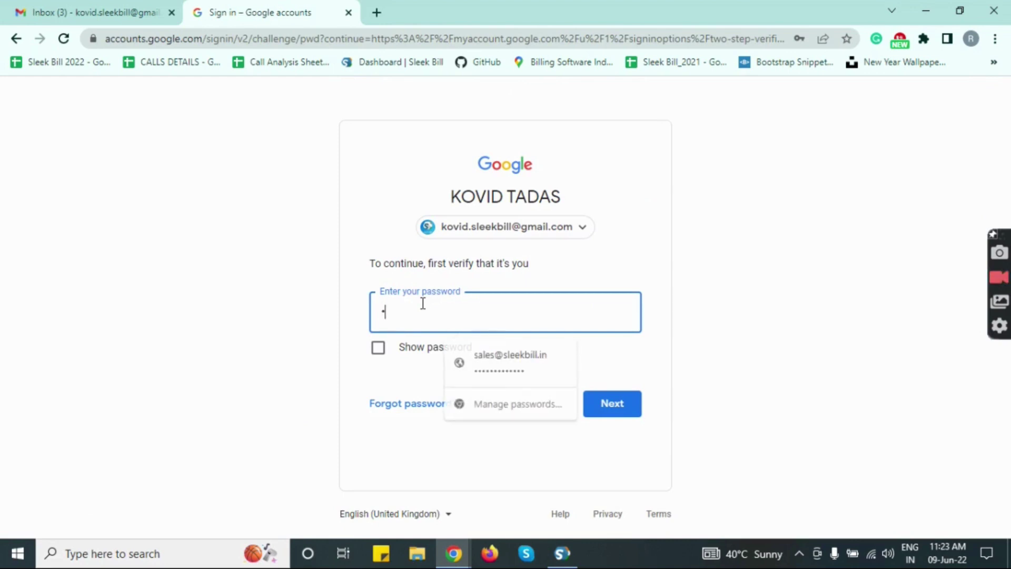
text(•••)
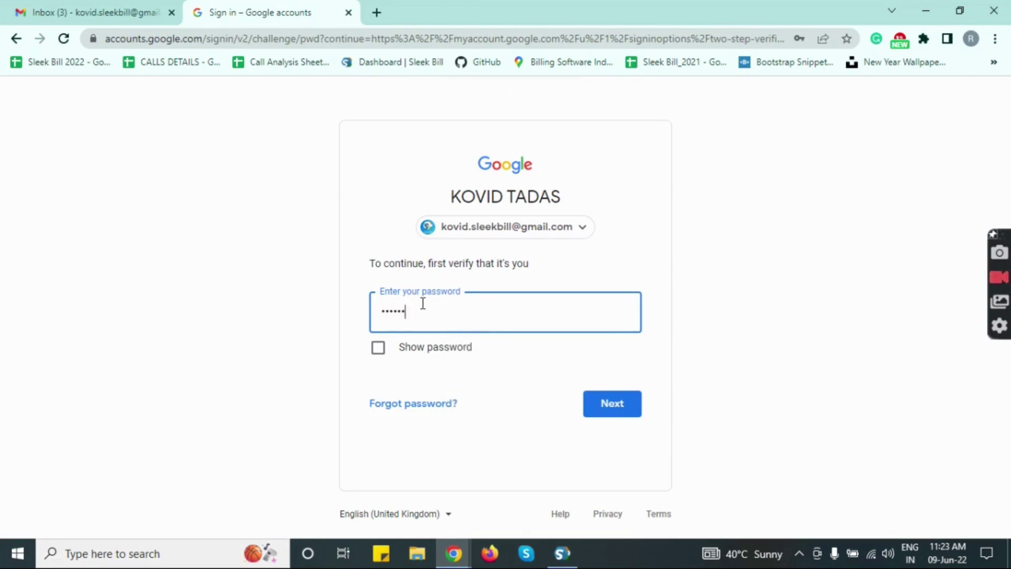
text(••••••••••)
key(Return)
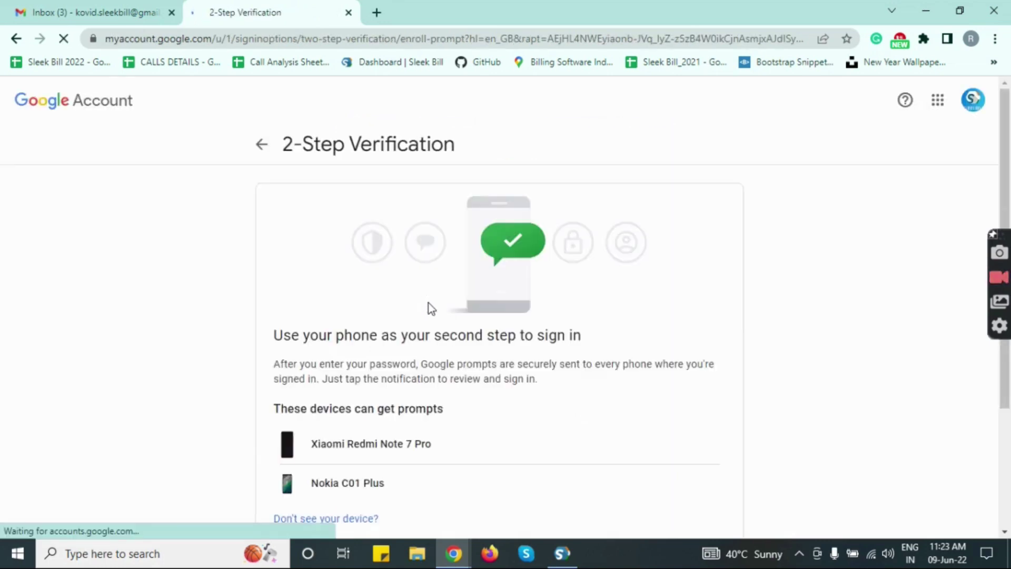
scroll(525, 353, down, 3)
Enter the backup phone number and have a verification code texted to it.
click(692, 468)
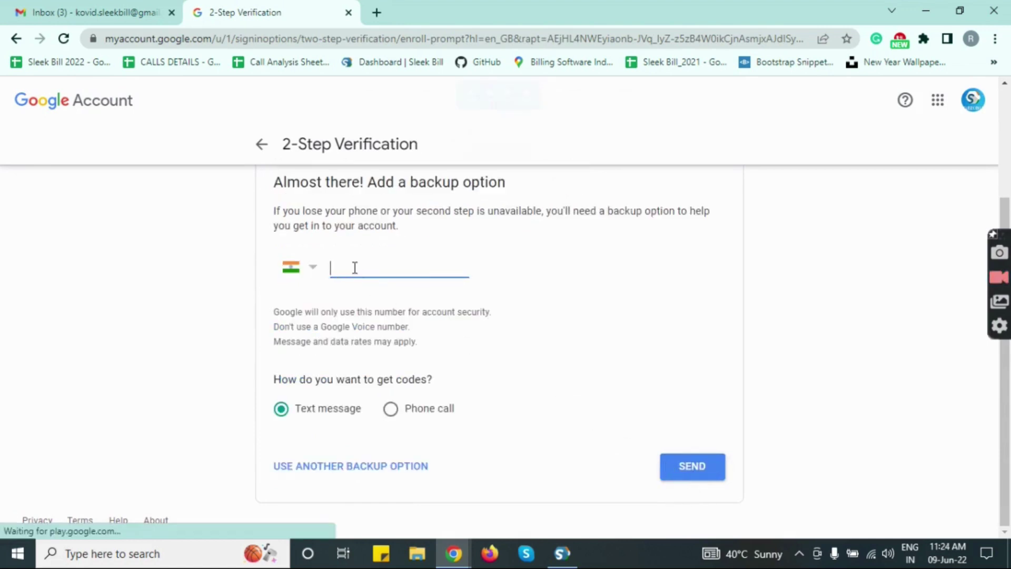
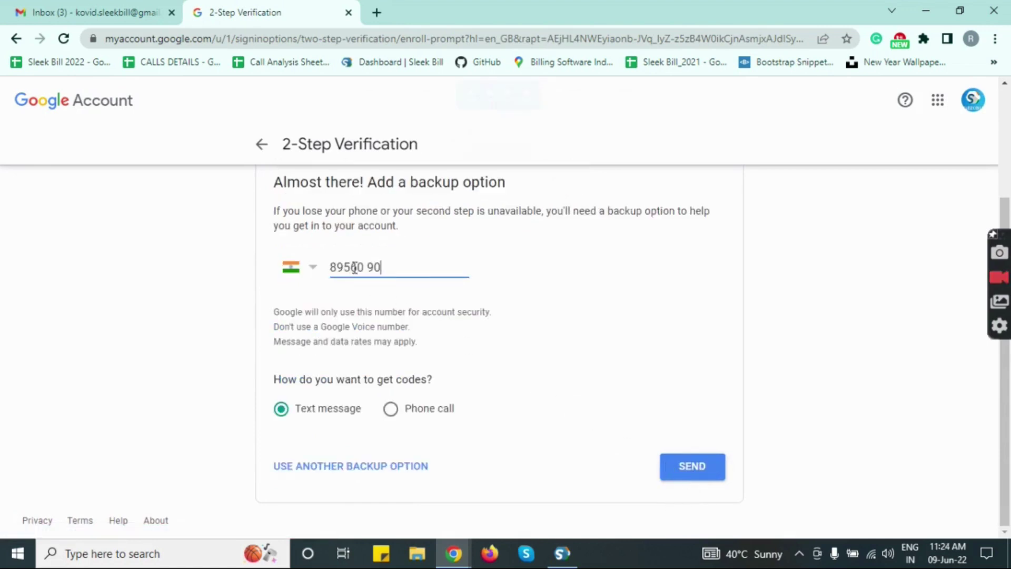
click(696, 467)
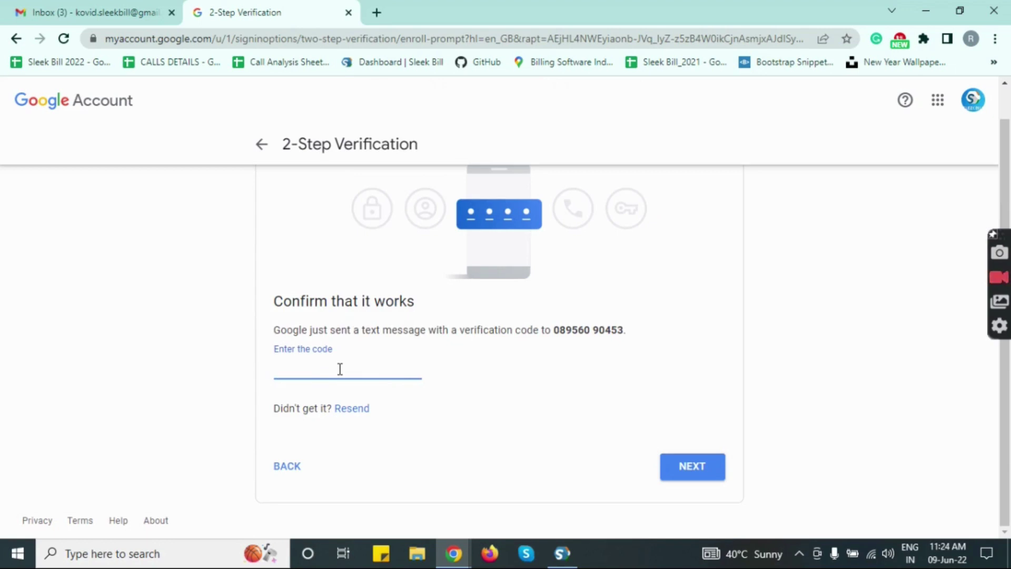
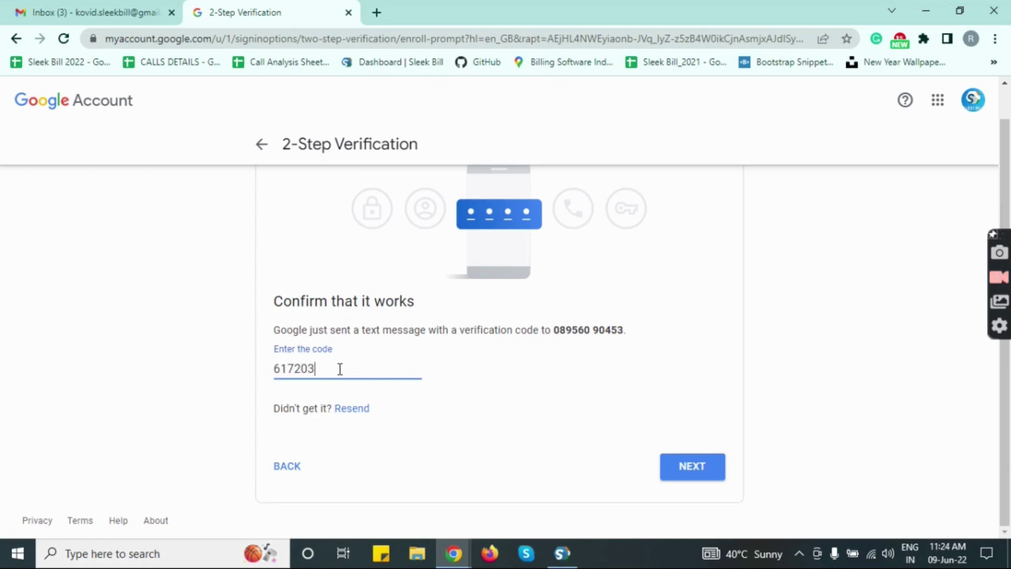
Enter the texted verification code and turn on 2-Step Verification.
click(688, 472)
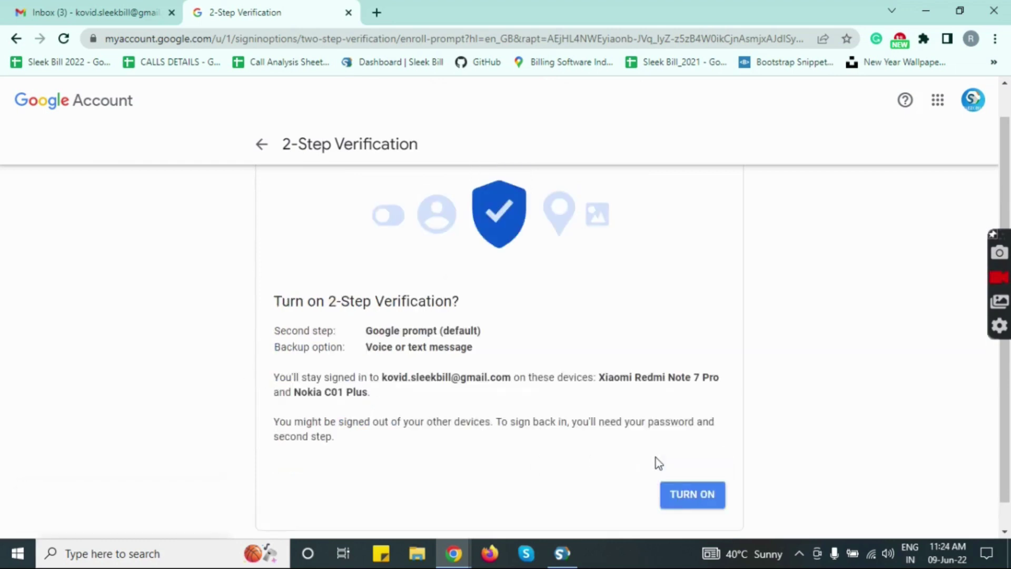
click(691, 500)
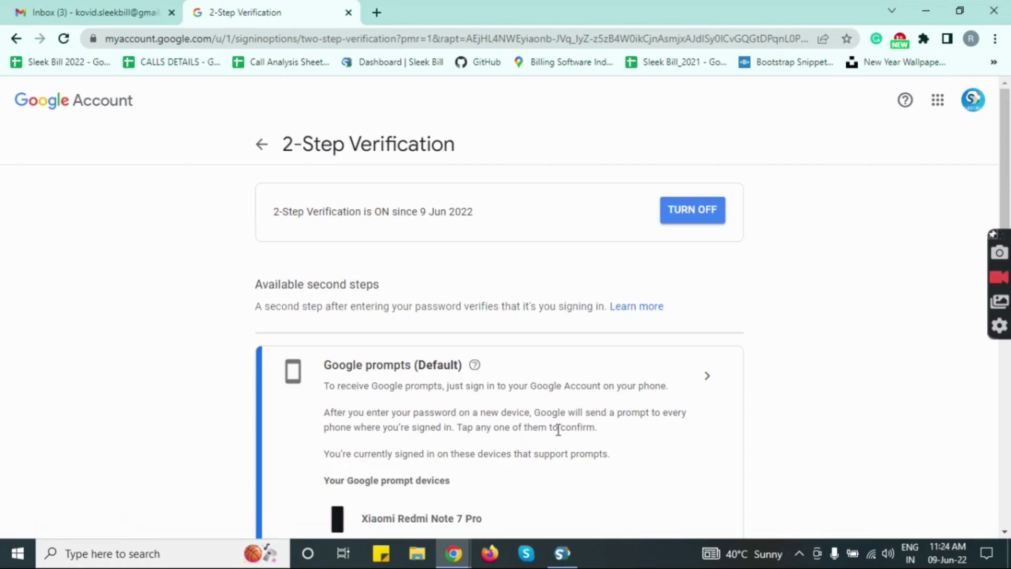
Return to Security and open App passwords under Signing in to Google.
click(261, 150)
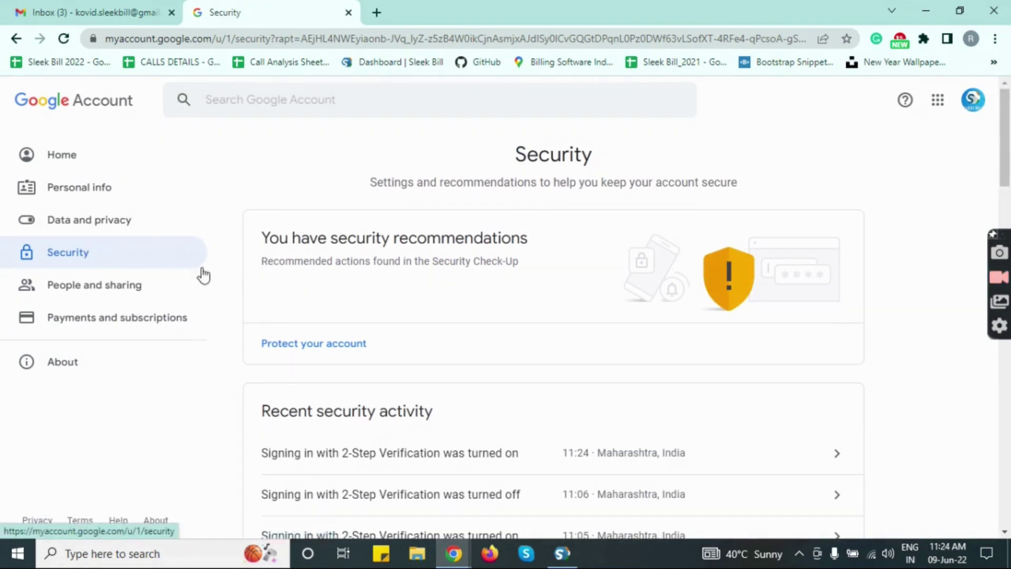
scroll(423, 306, down, 1)
scroll(424, 308, down, 8)
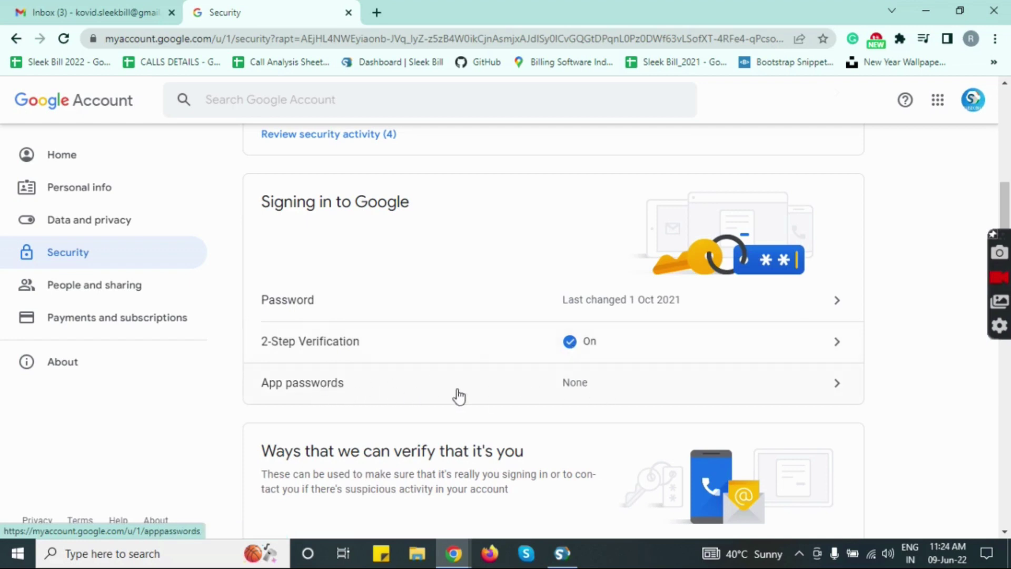
click(428, 396)
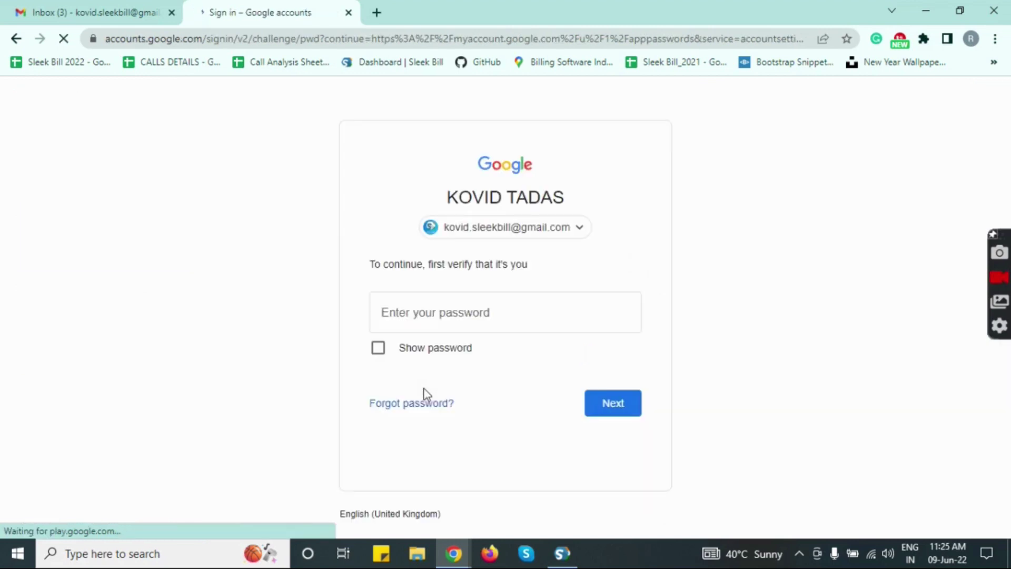
Re-enter the account password to access the App passwords page.
click(429, 311)
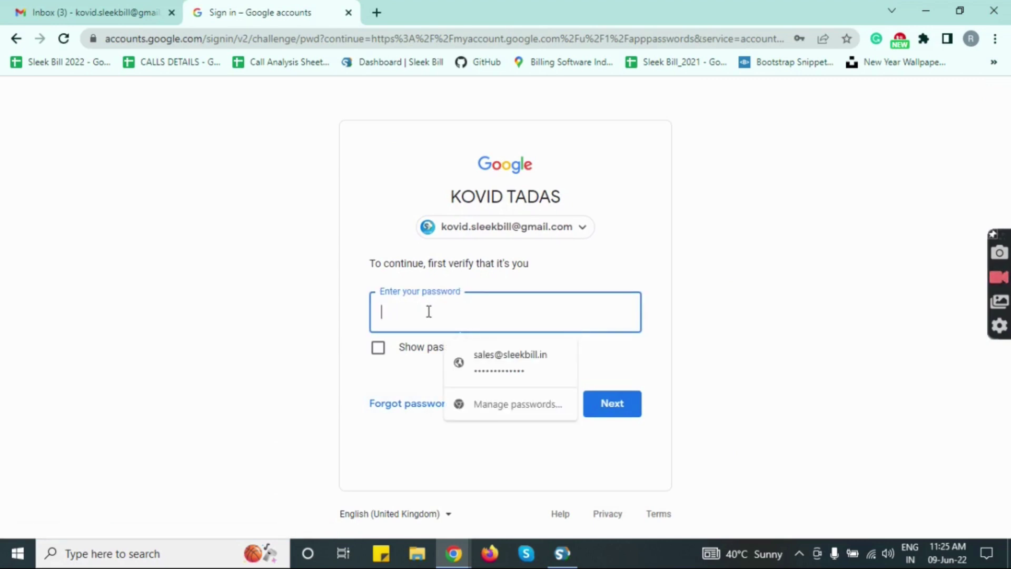
text(•••••)
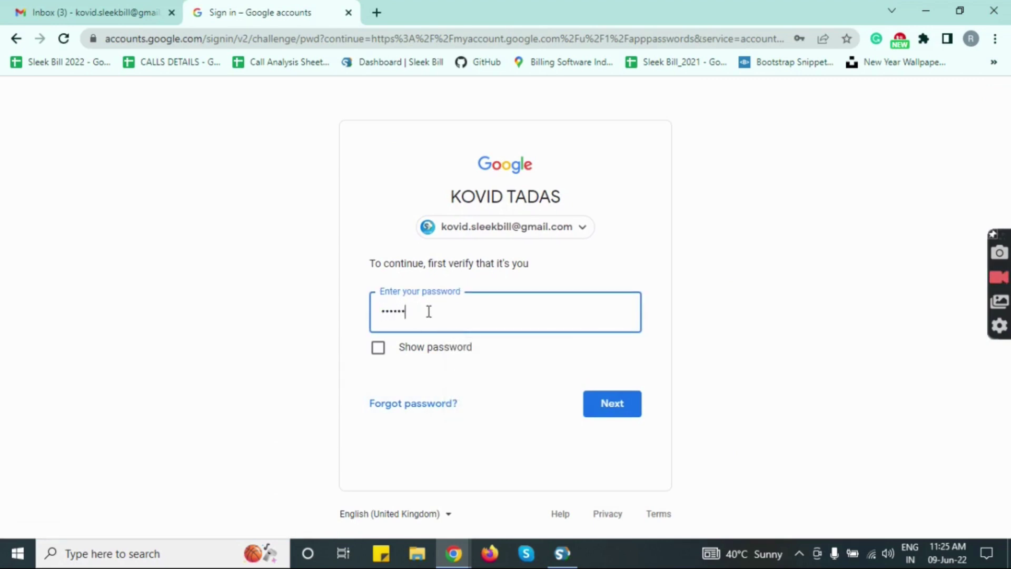
text(••••••••••)
key(Return)
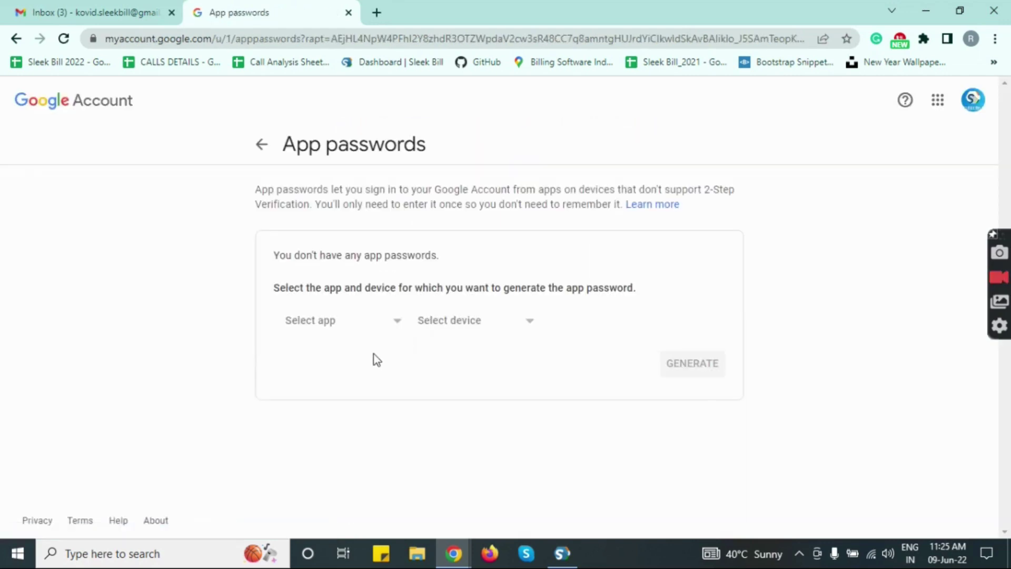
Generate an app password for a custom app named 'Sleek bill'.
click(387, 326)
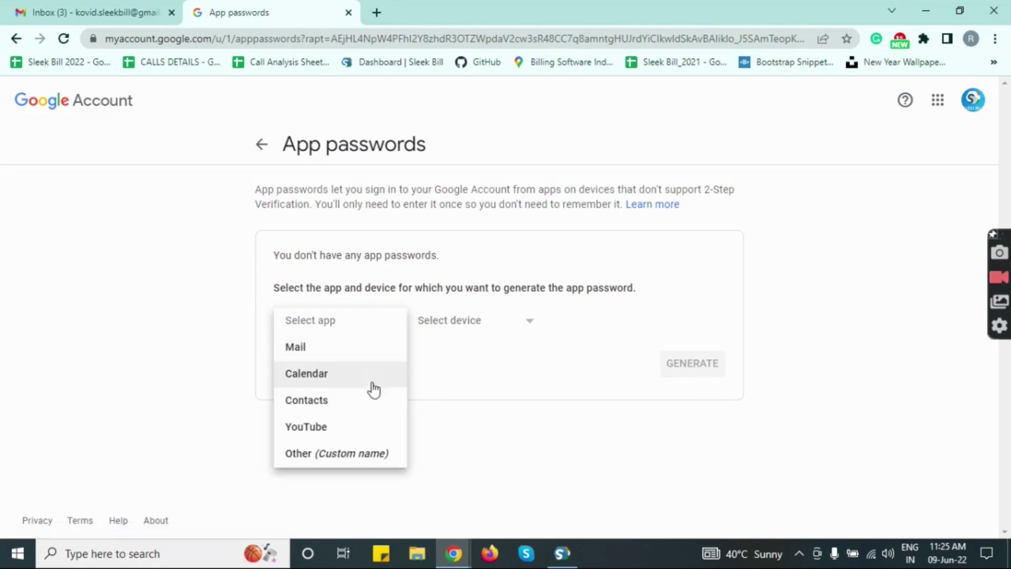
click(321, 457)
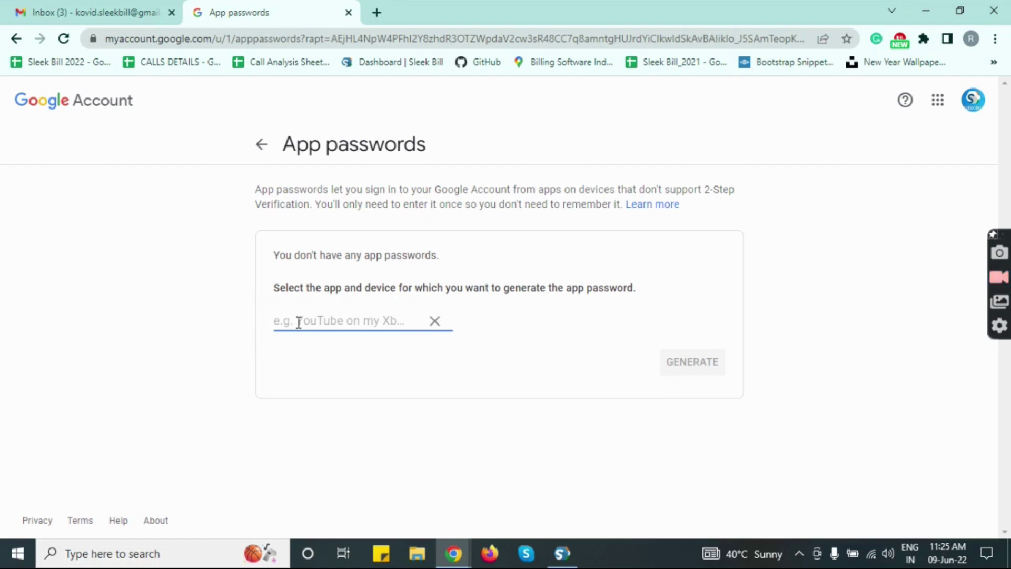
text(Sl)
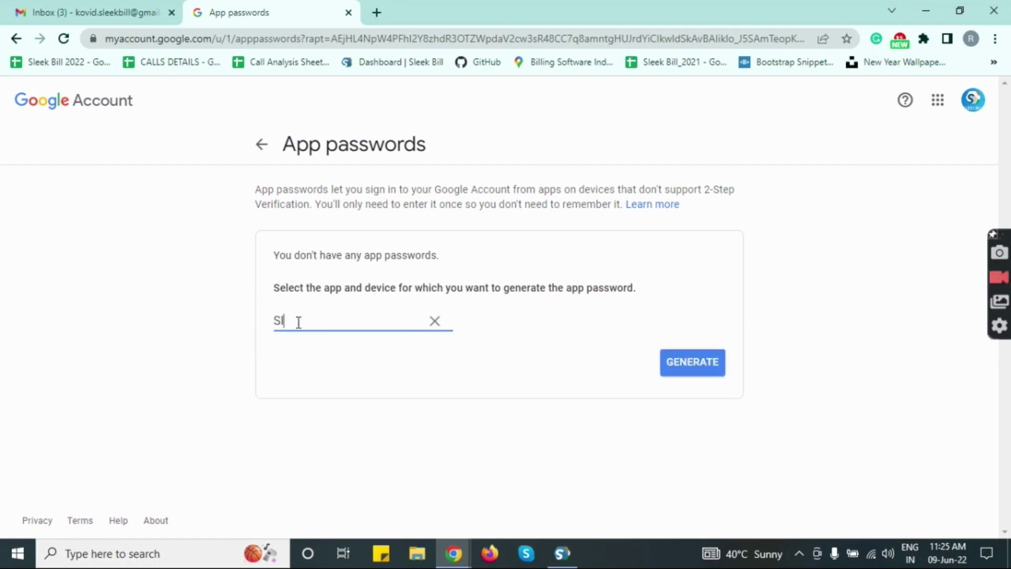
text(eek bill)
click(696, 367)
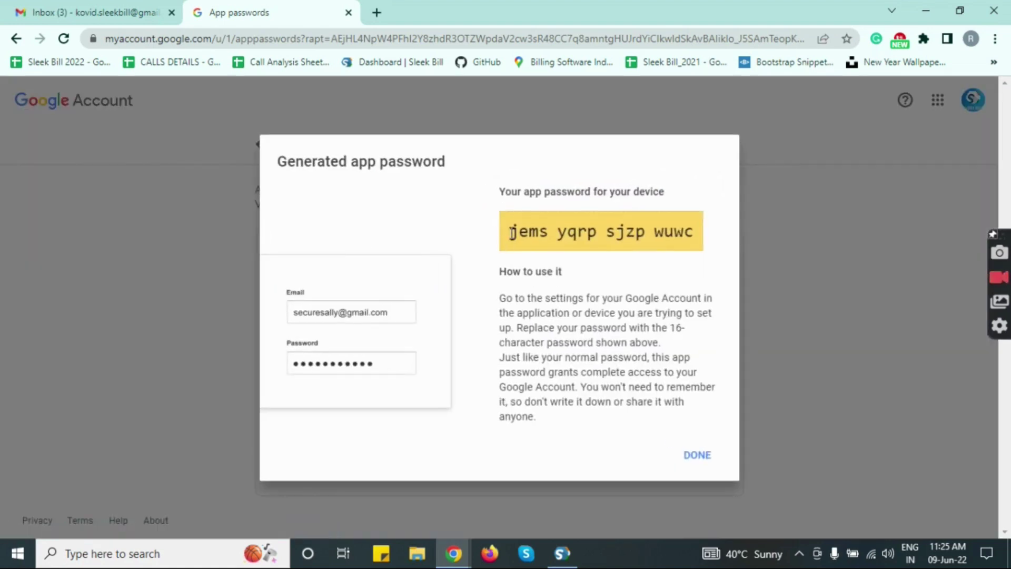
Select the generated app password and search Windows for Notepad.
drag(512, 232, 694, 233)
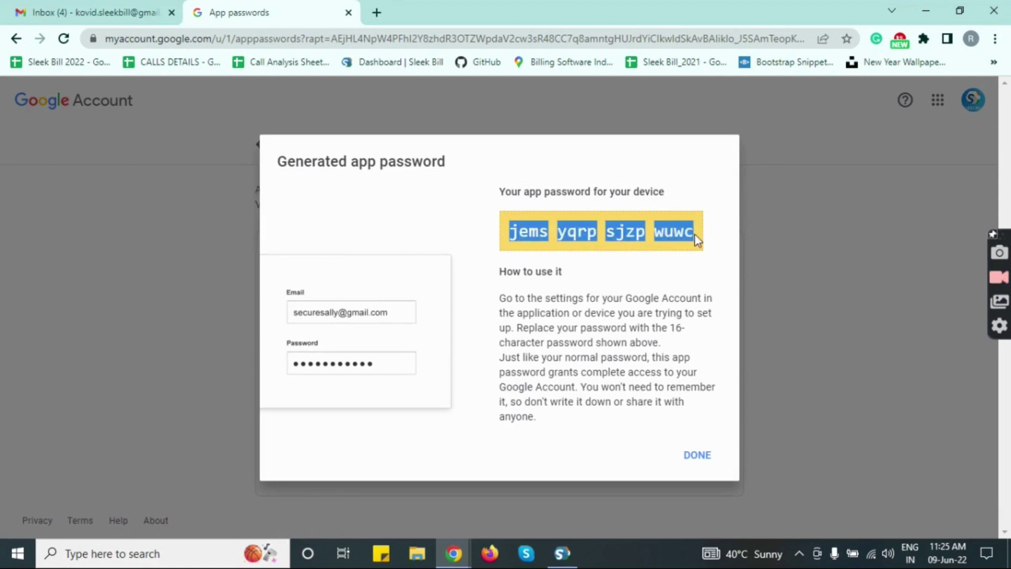
click(173, 562)
text(not)
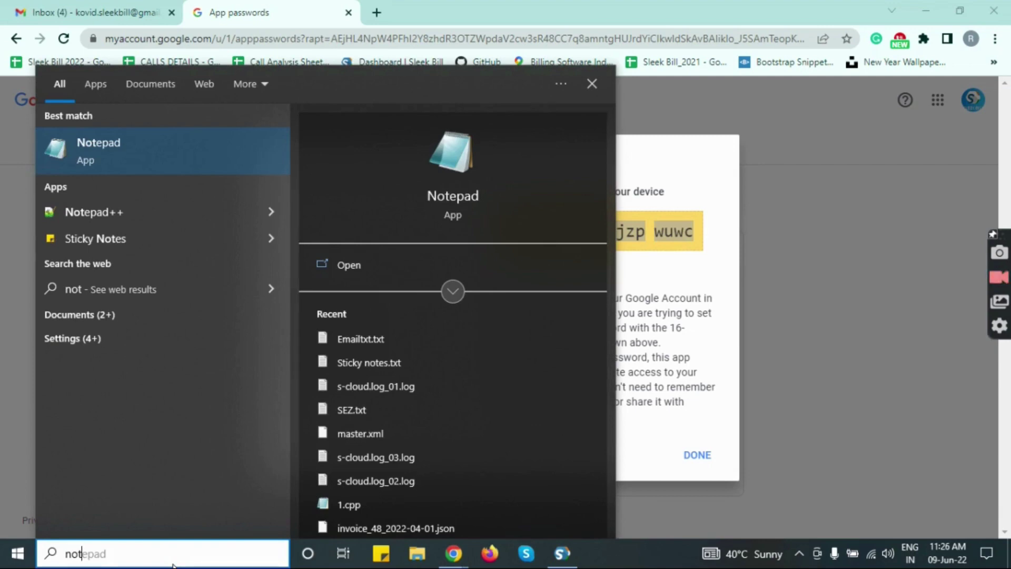
Store the generated app password in a new Notepad document, then dismiss Google's password dialog.
key(Return)
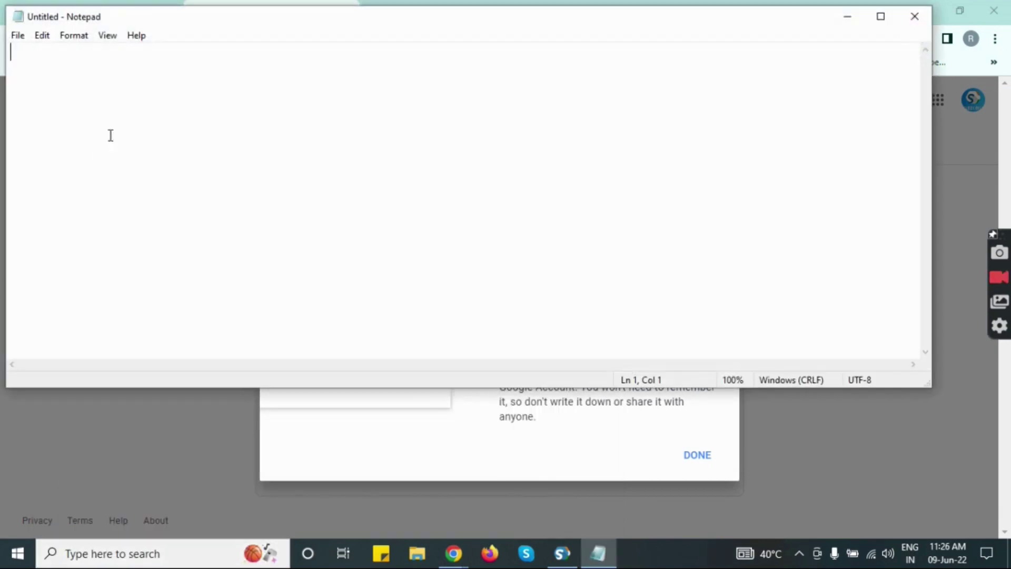
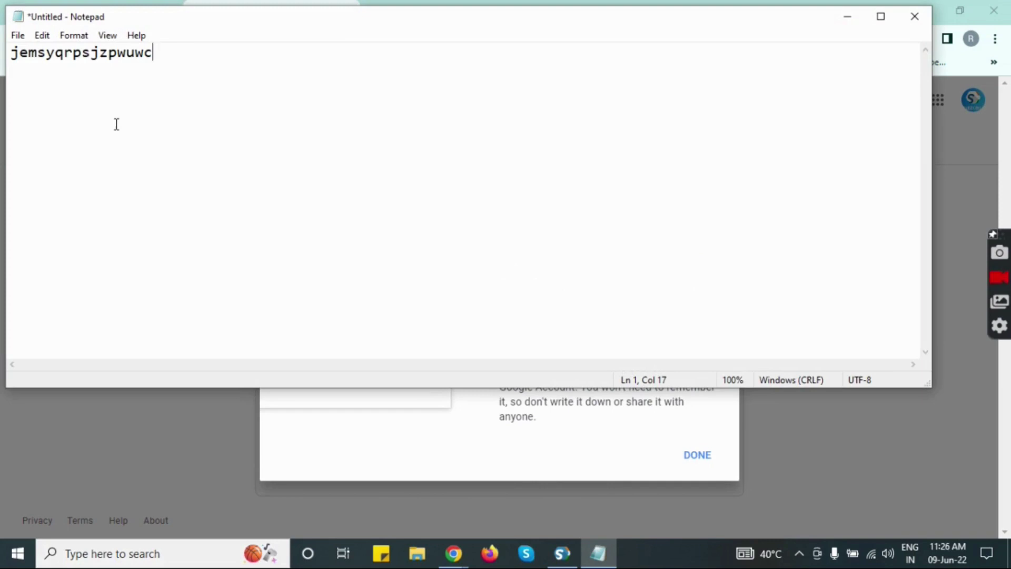
click(849, 18)
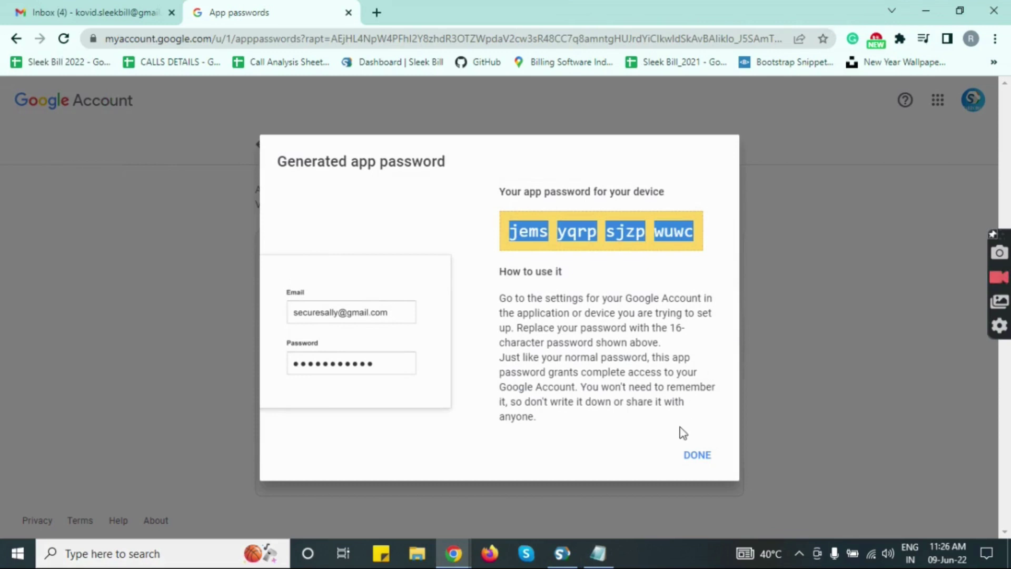
click(598, 552)
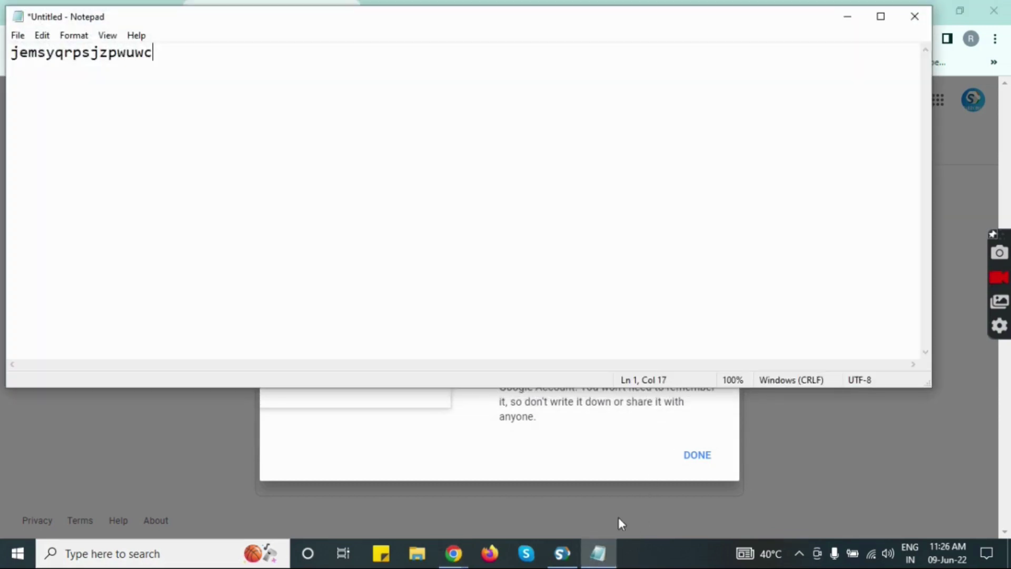
drag(11, 52, 163, 69)
click(163, 69)
click(849, 20)
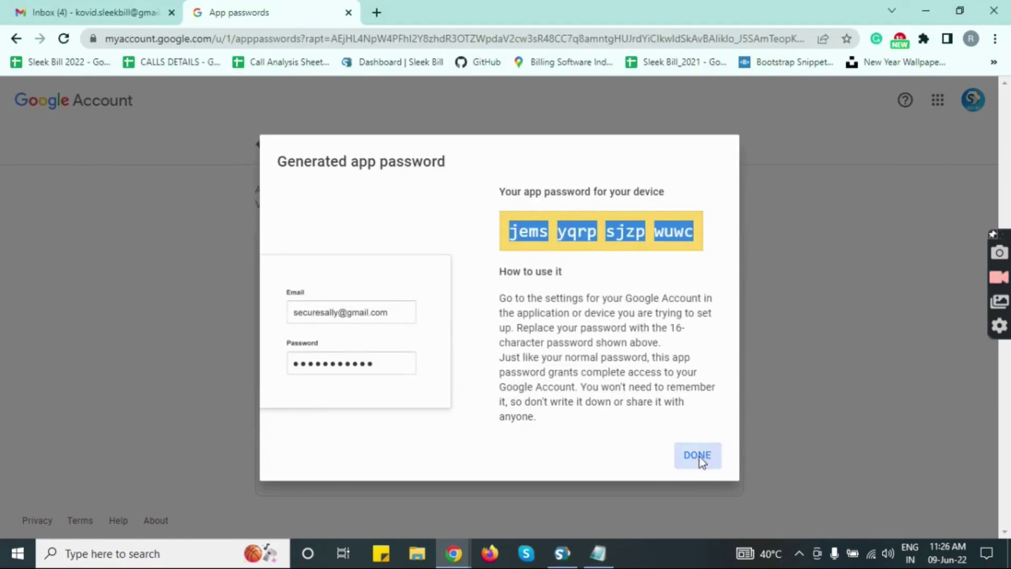
click(699, 456)
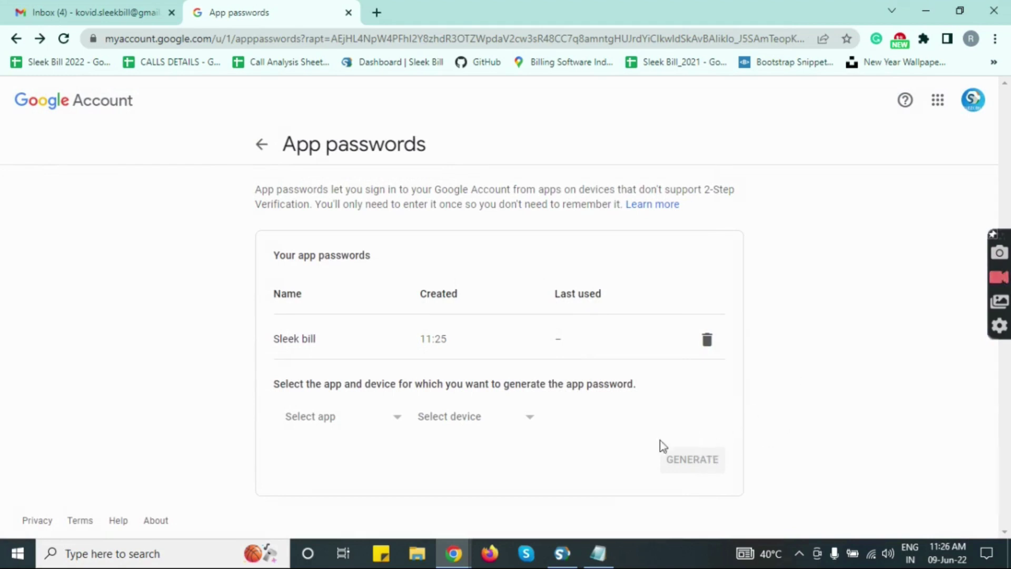
Switch back to Sleek Bill and reopen its Email configuration settings.
click(562, 553)
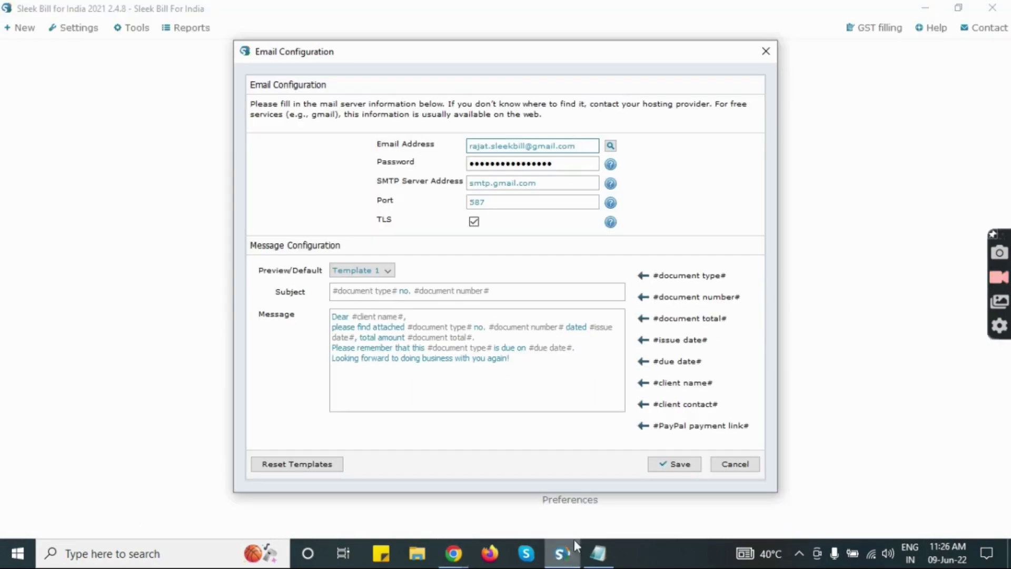
click(734, 464)
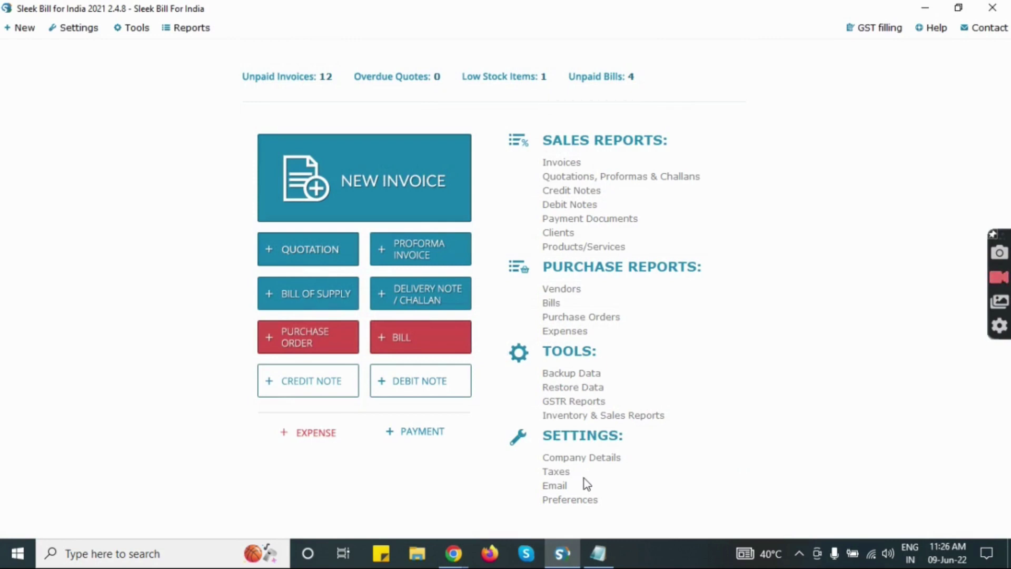
click(551, 493)
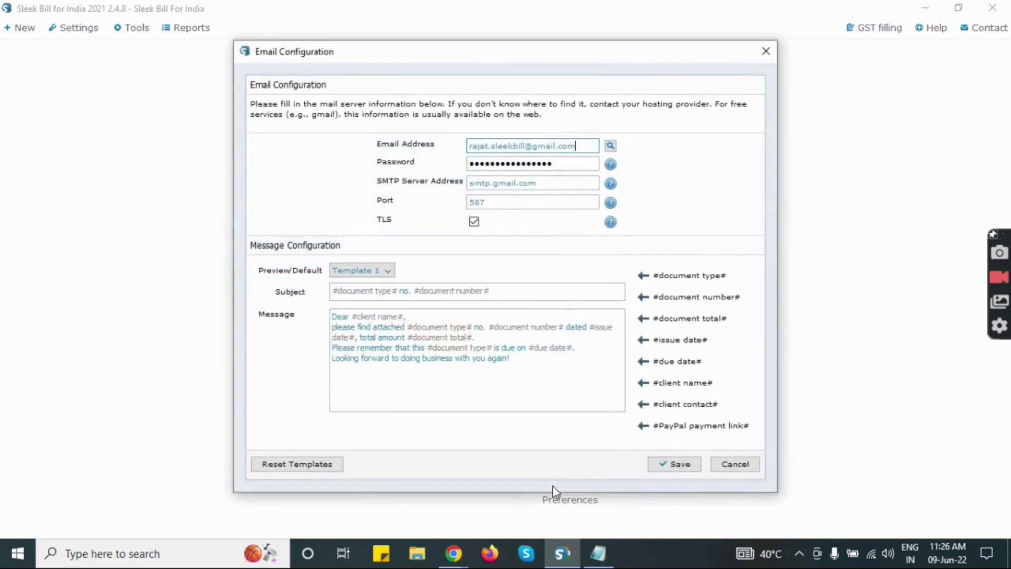
Replace the email address with the new Gmail address and clear the old password.
drag(590, 146, 468, 149)
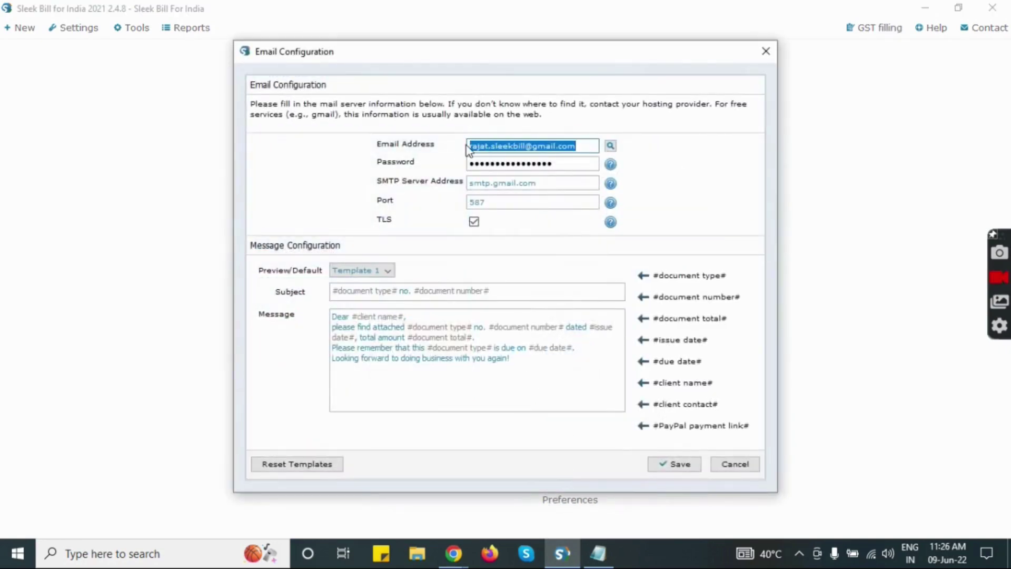
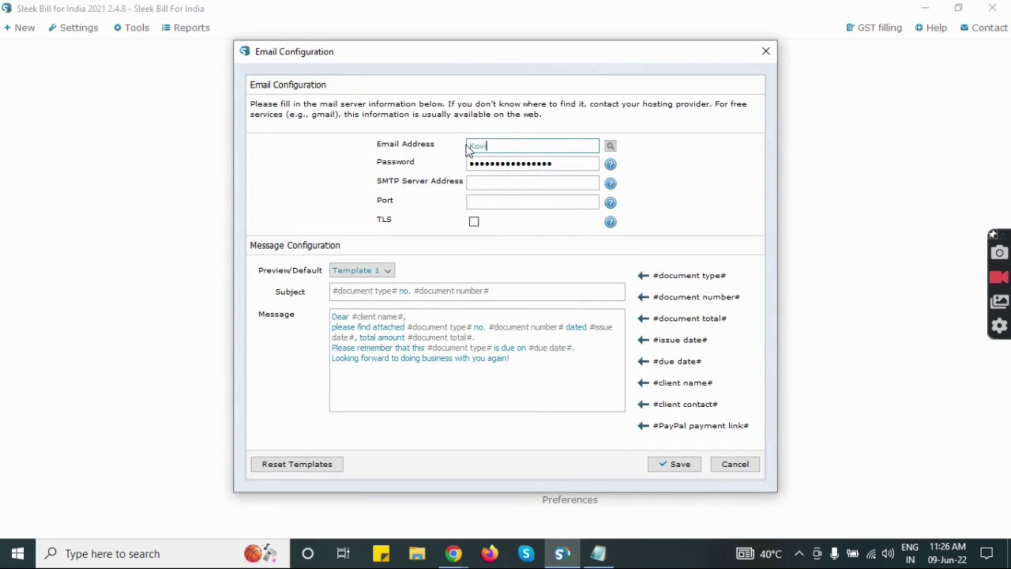
key(BackSpace)
key(BackSpace)
key(BackSpace)
key(BackSpace)
key(BackSpace)
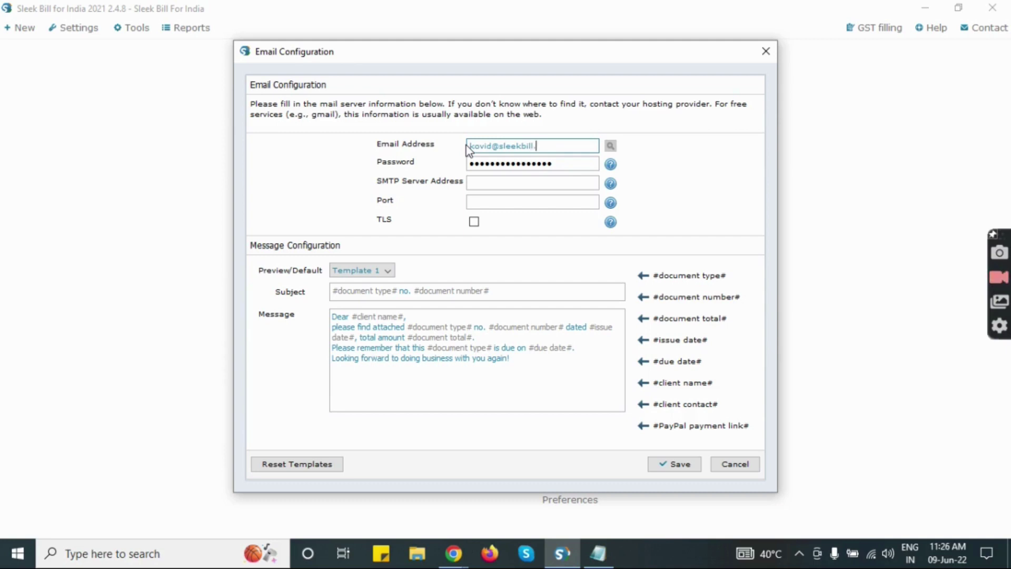
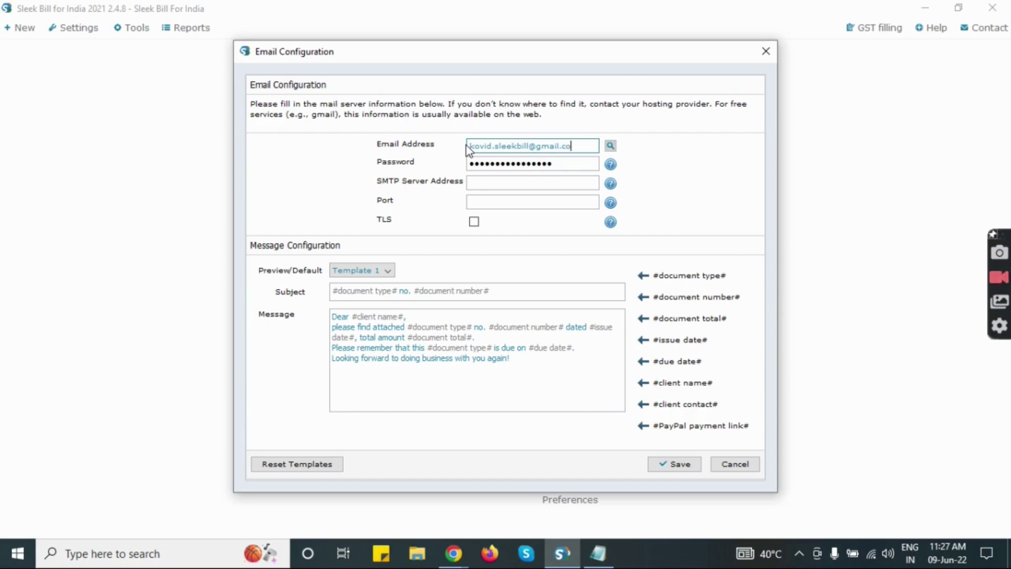
key(Tab)
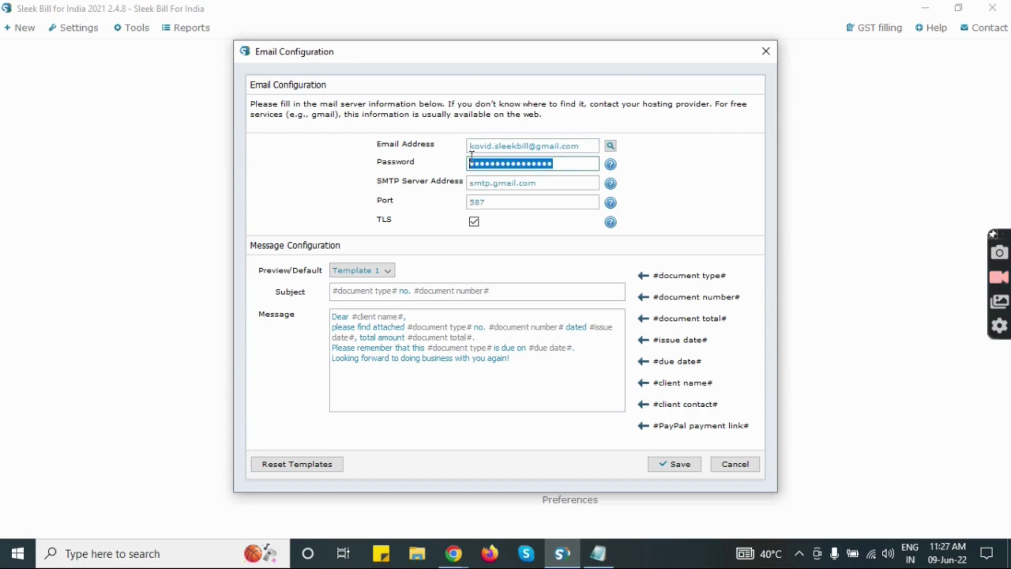
key(BackSpace)
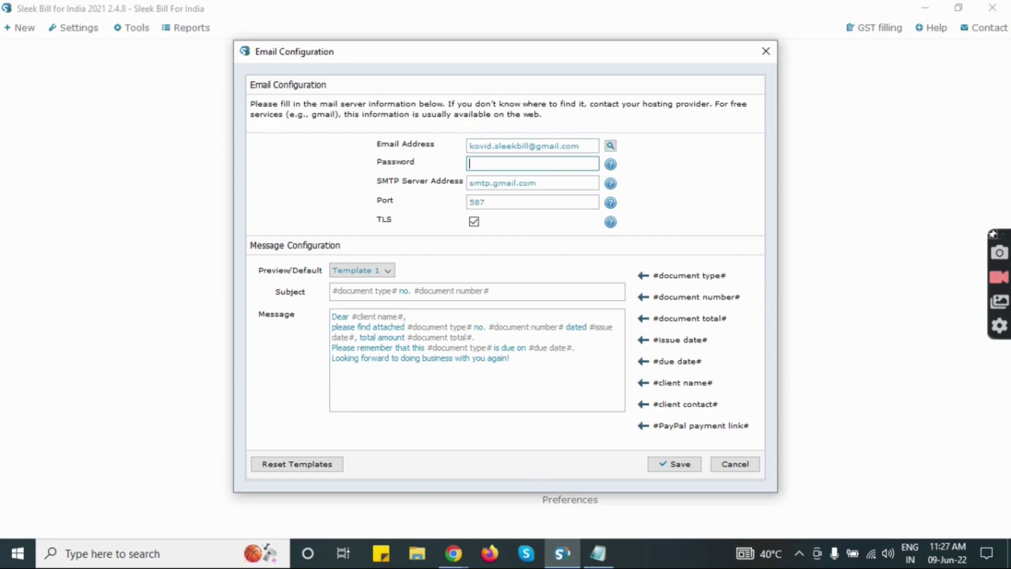
Paste the Gmail app password copied from Notepad into Password and save the email configuration.
click(598, 553)
drag(150, 53, 12, 47)
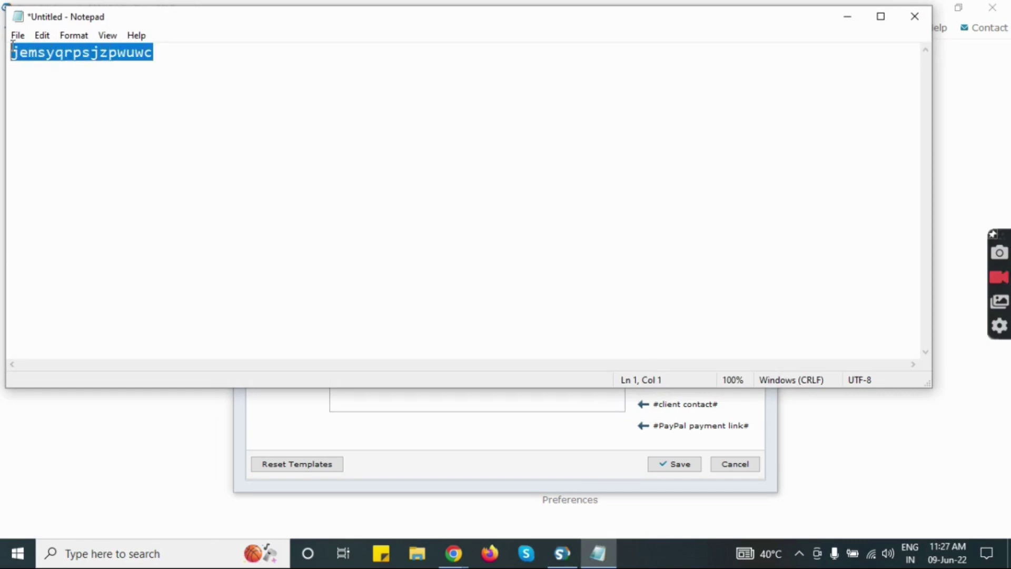
click(504, 413)
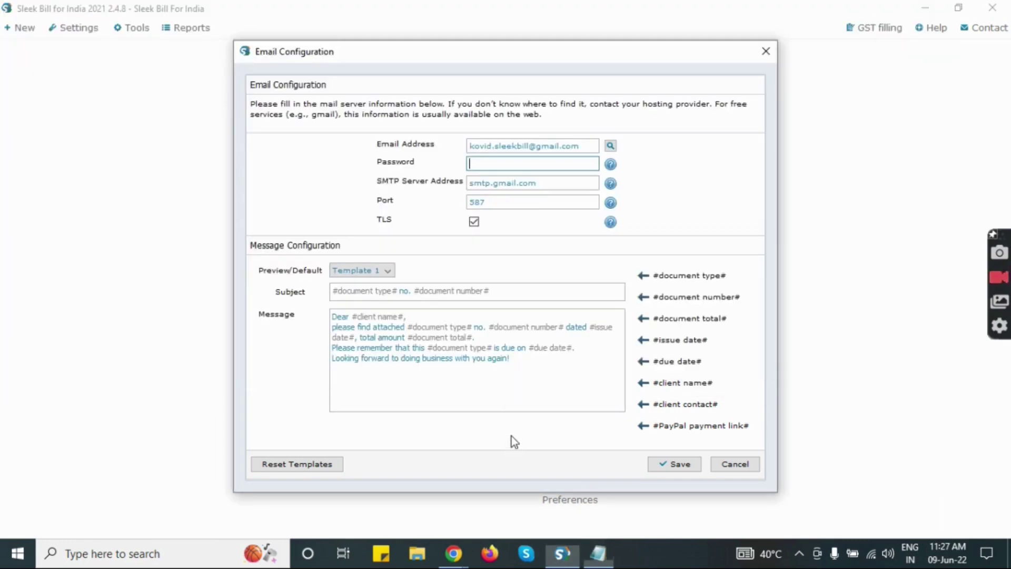
click(509, 163)
key(ctrl+v)
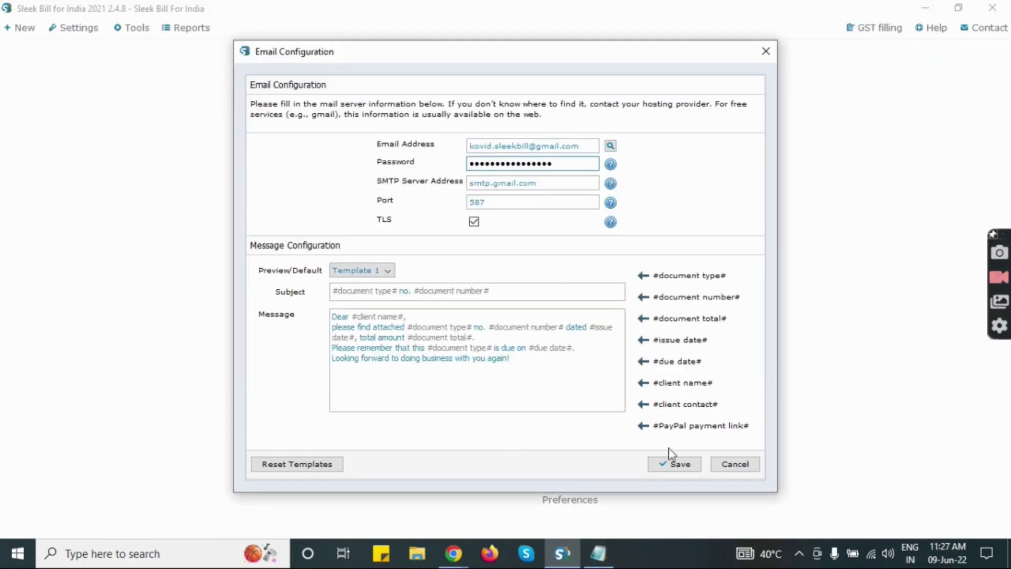
click(673, 467)
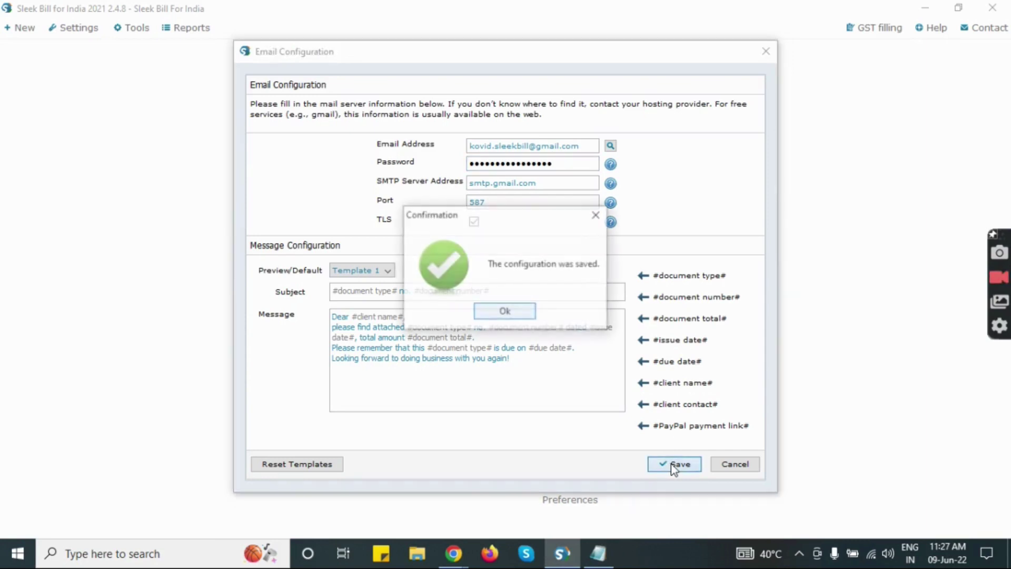
click(506, 315)
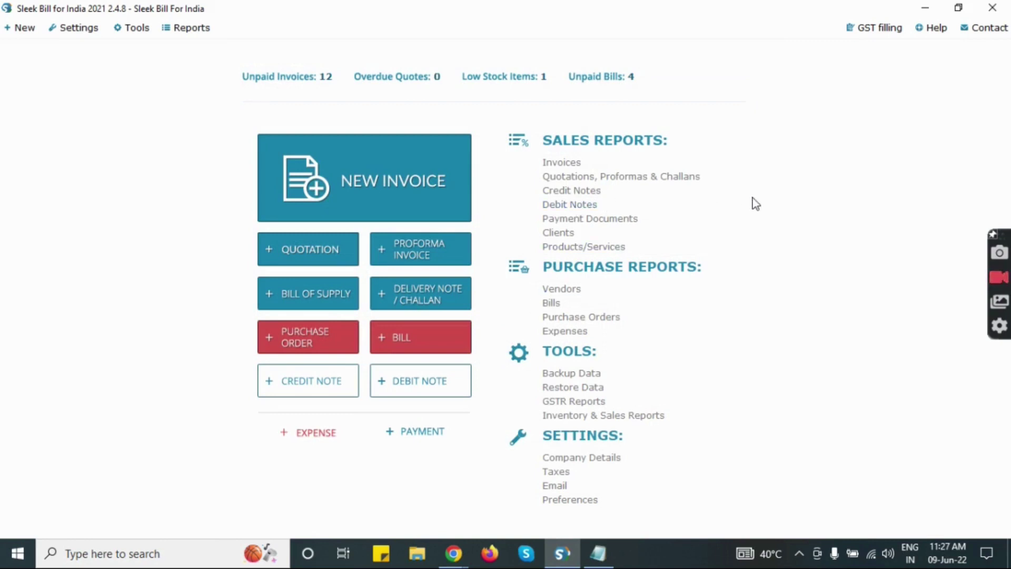
Open invoice 11 from the Invoices report in Preview Invoice.
click(561, 164)
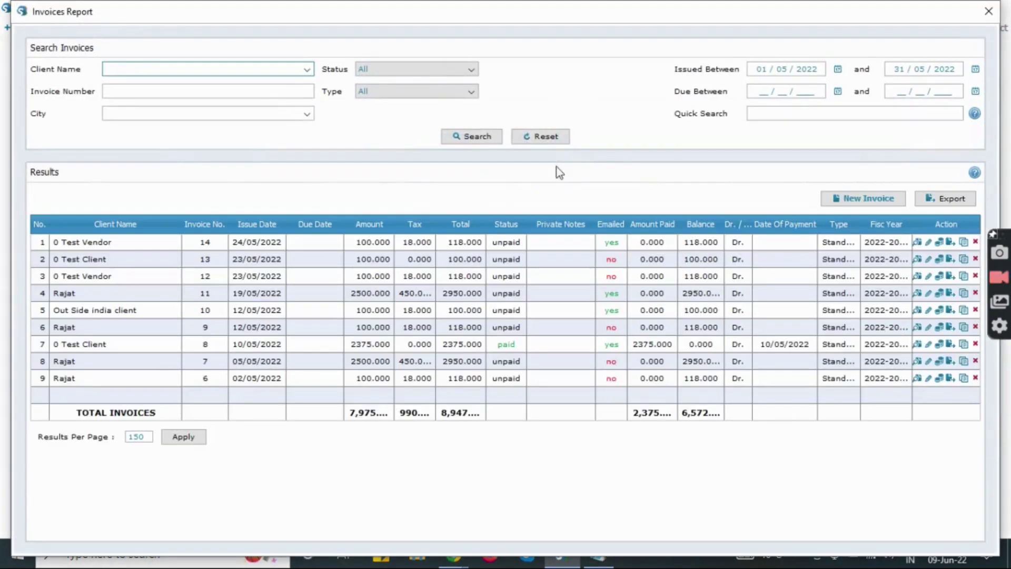
click(111, 293)
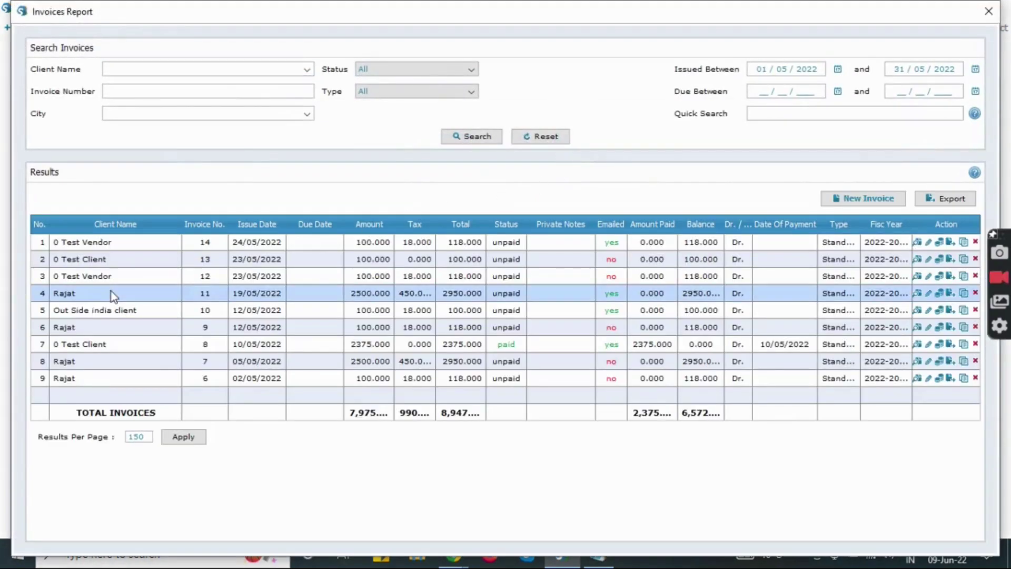
double_click(111, 293)
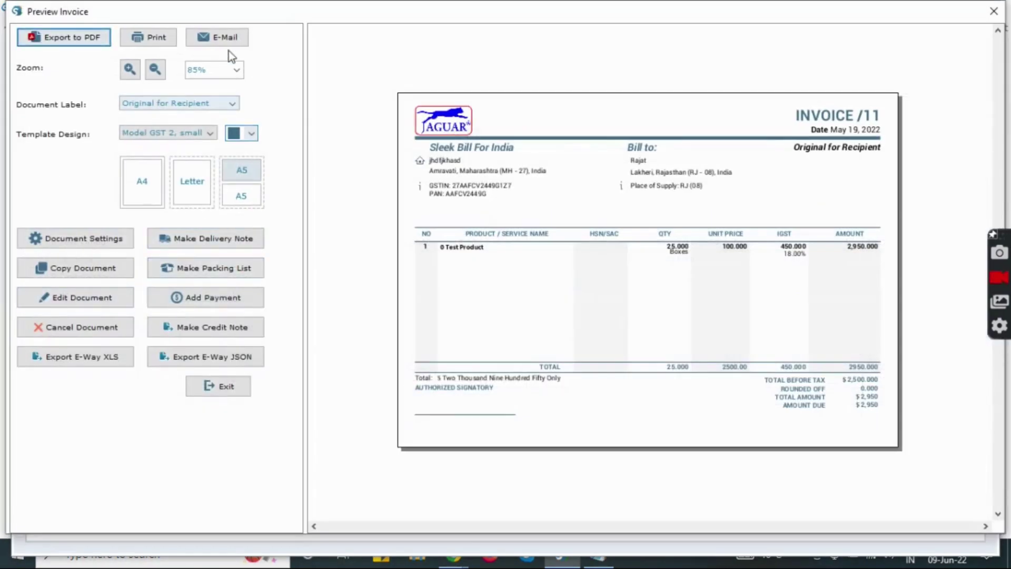
Email invoice_11.pdf, subject 'Invoice no. /11', to the sender's own address and confirm success.
click(229, 43)
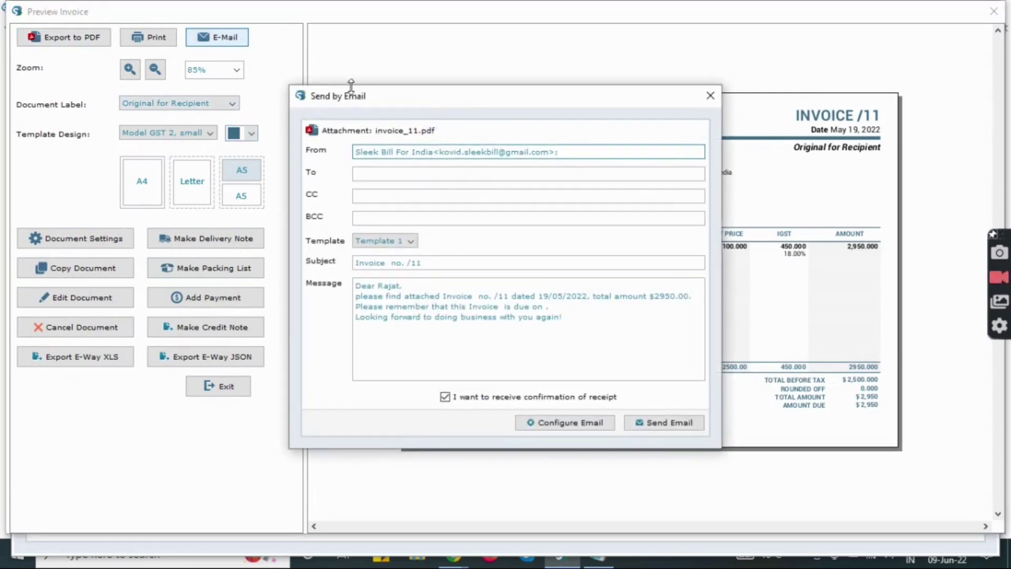
drag(440, 152, 548, 154)
key(ctrl+c)
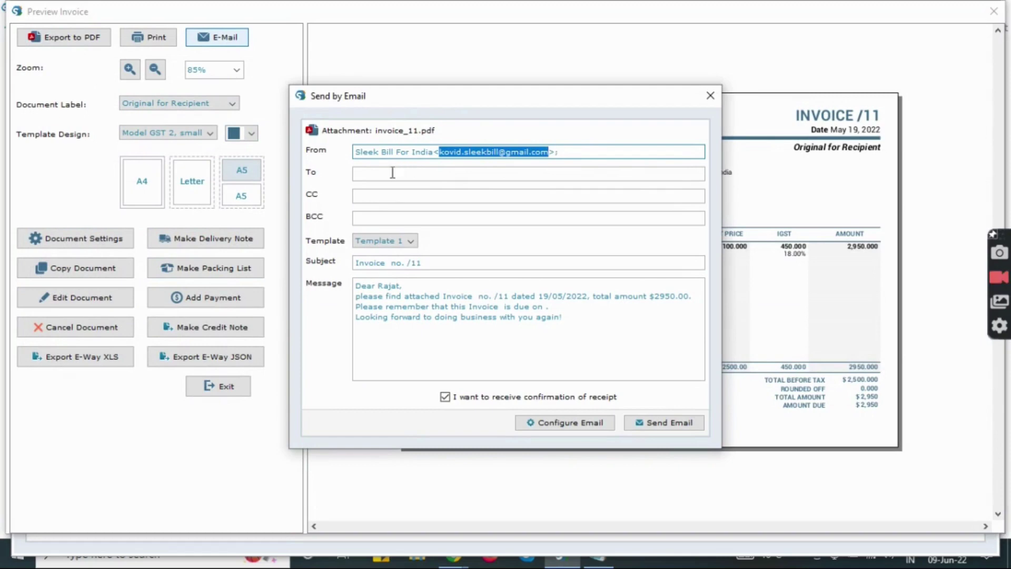
click(394, 174)
key(ctrl+v)
click(657, 421)
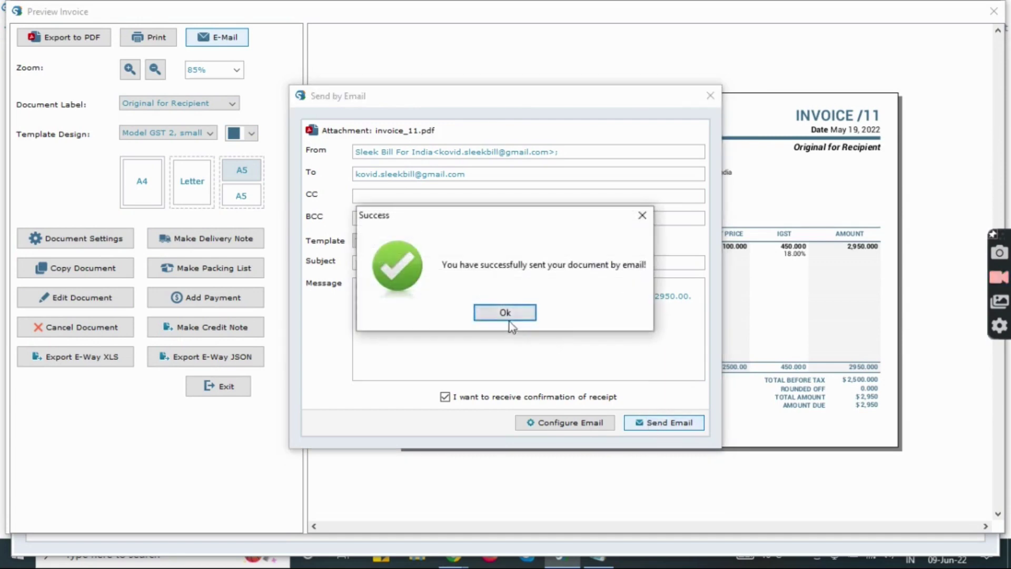
click(505, 313)
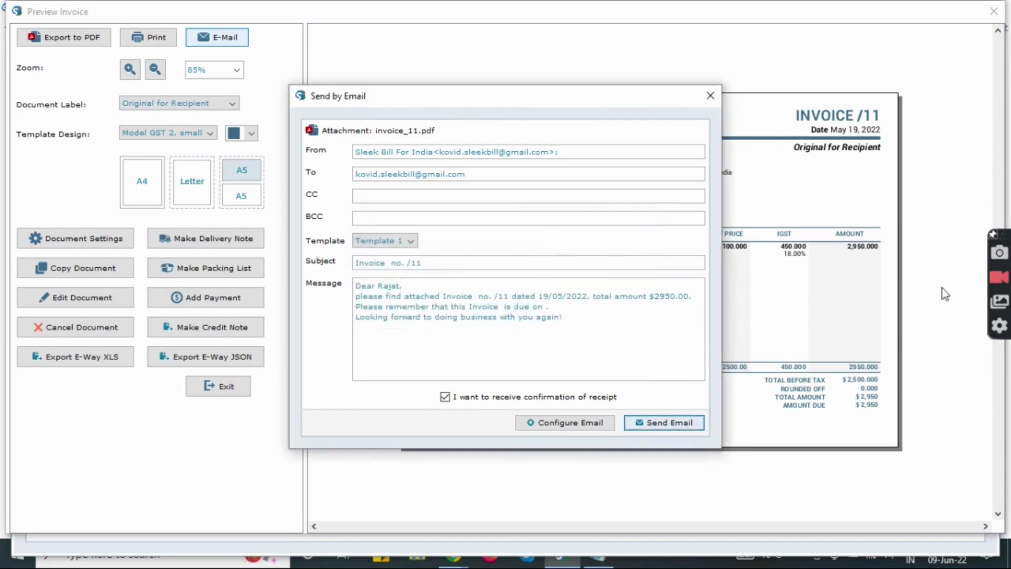